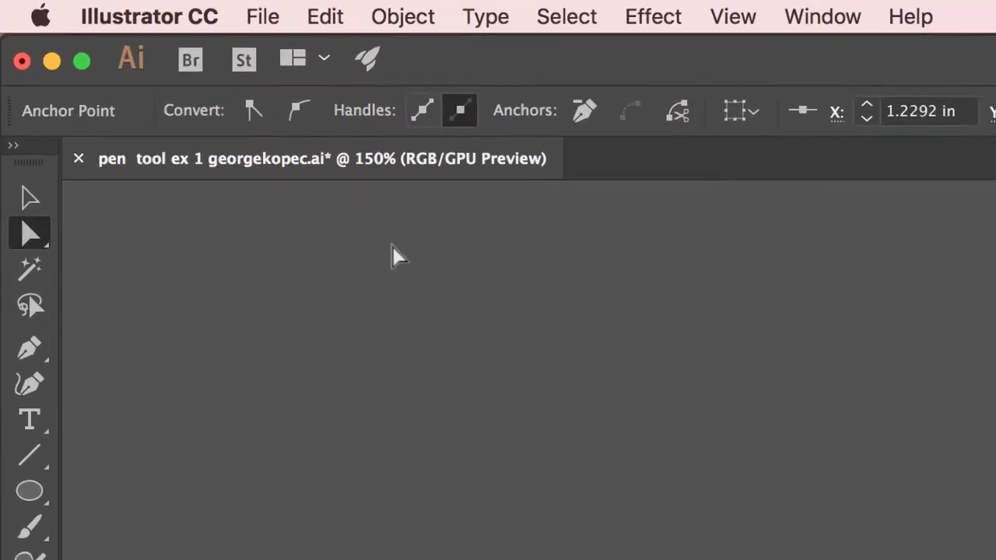
- Select the palette and swap its fill and stroke so it is filled solid black
left_click(33, 208)
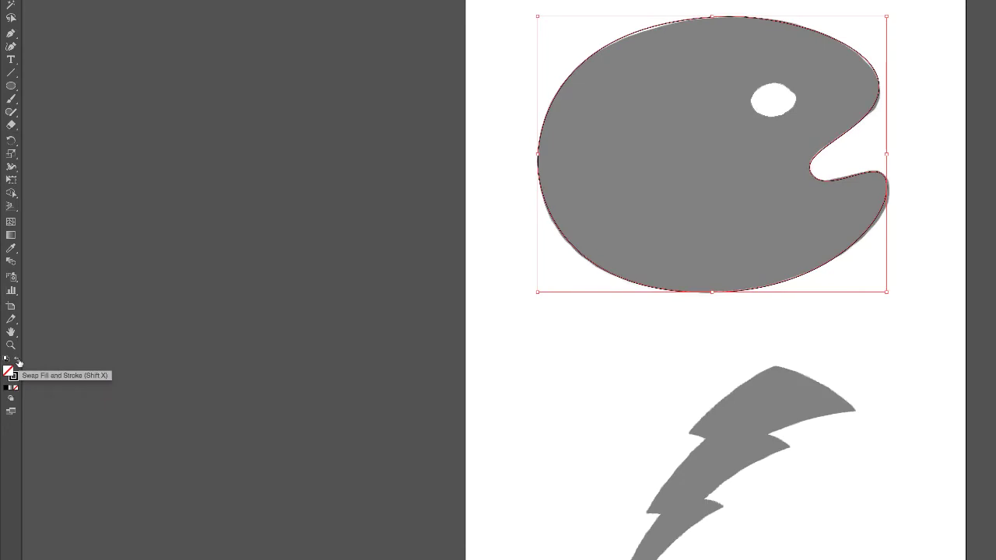
left_click(19, 362)
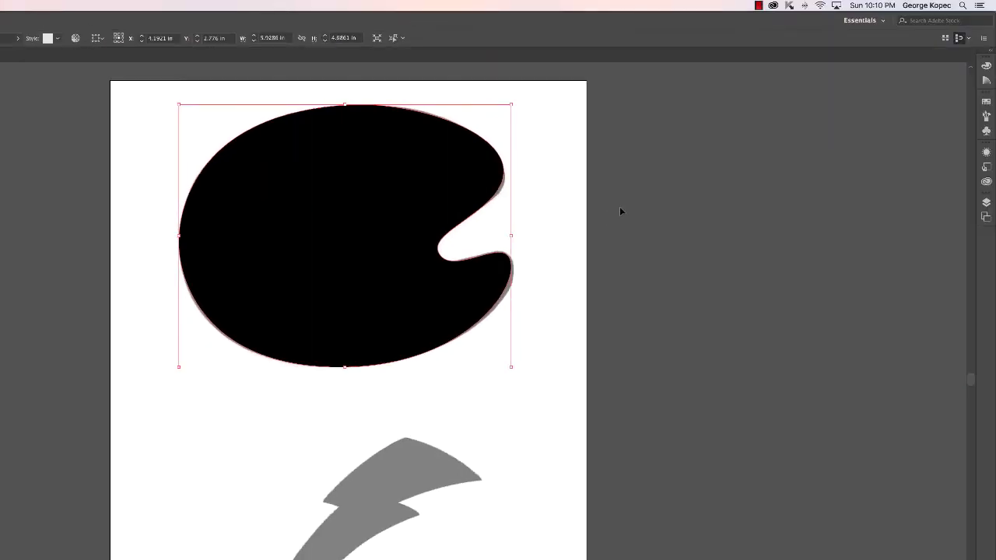
- Show the Layers panel with the 'lines' layer above the locked 'image' layer
left_click(987, 203)
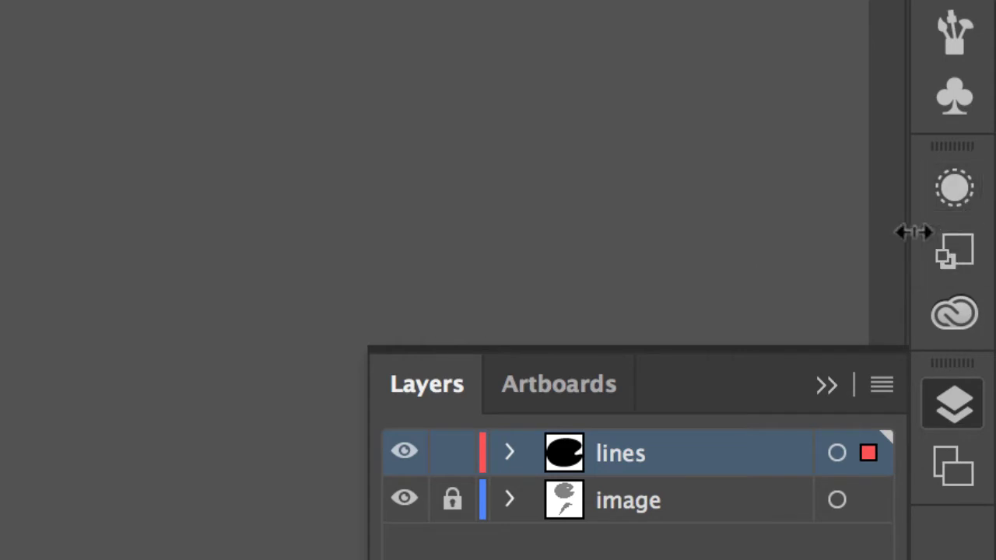
- Lower the palette's fill opacity to 50% in the Appearance panel
left_click(959, 204)
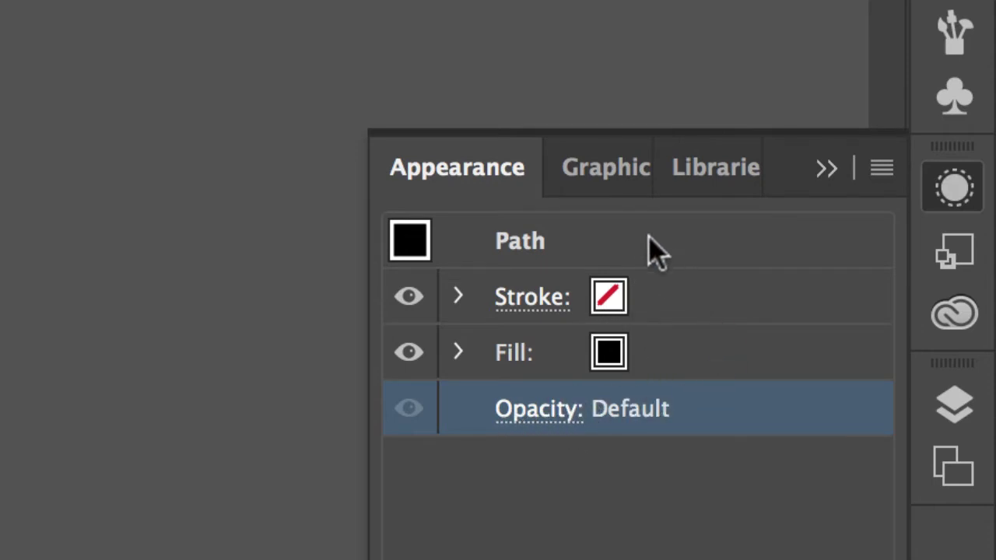
left_click(459, 352)
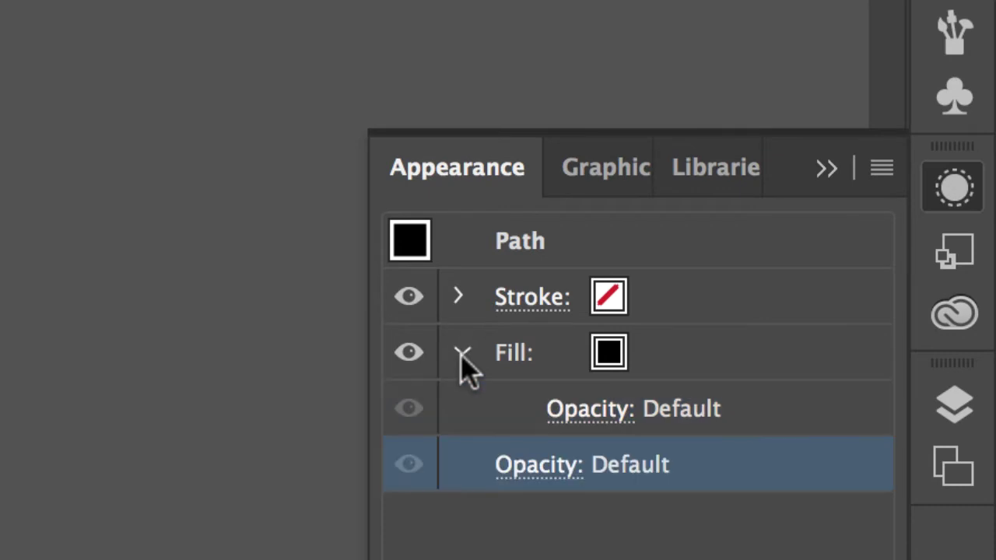
left_click(615, 410)
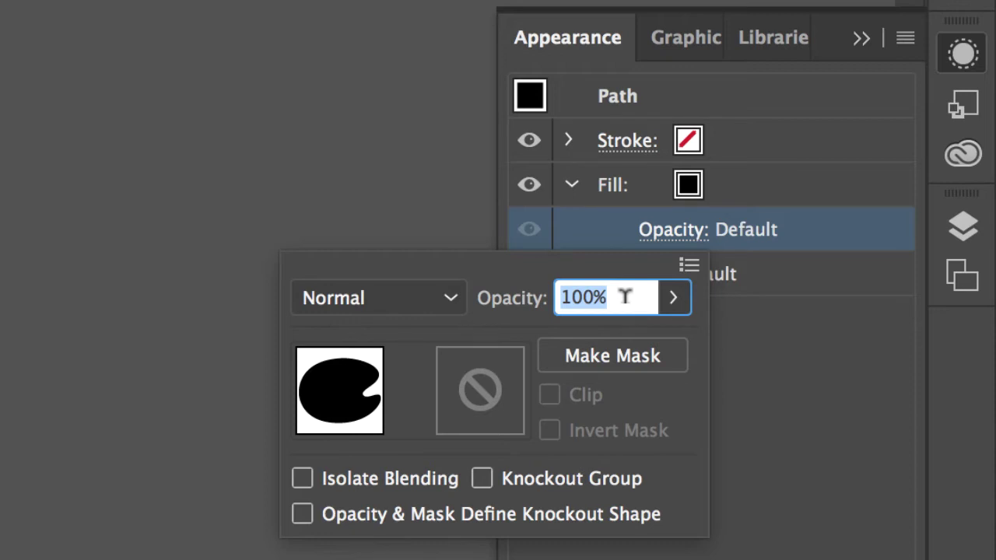
left_click_drag(625, 296, 560, 296)
type("50")
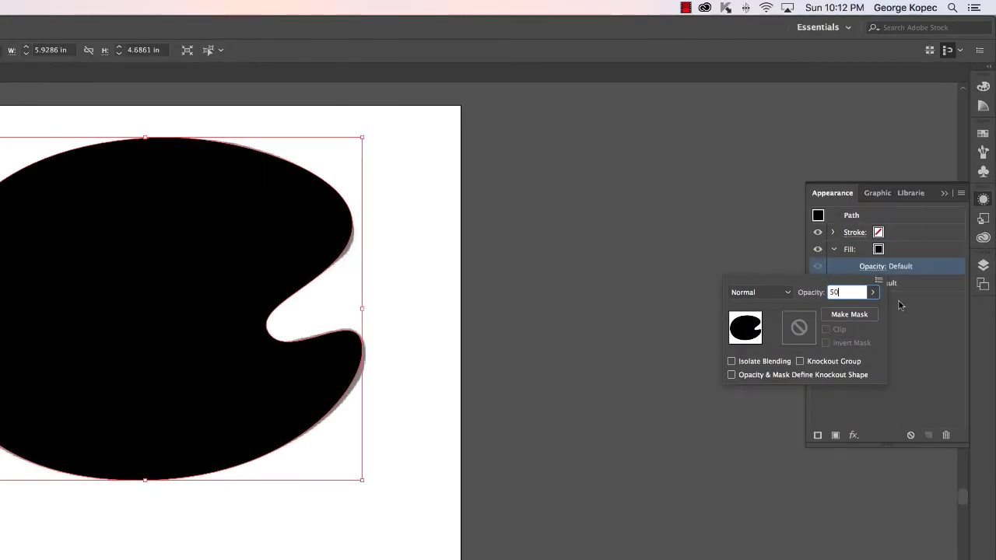
key("Return")
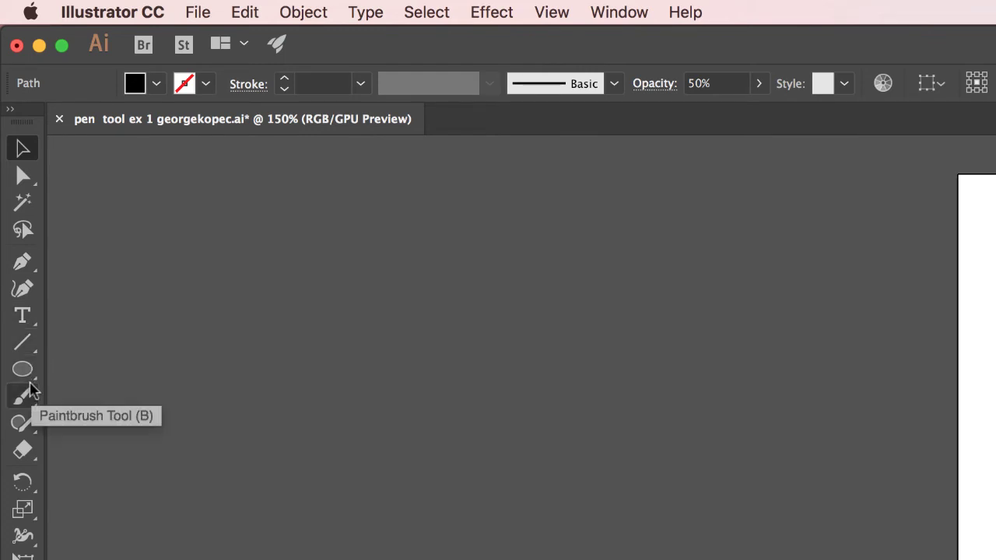
- Draw an ellipse about 0.83 by 0.51 in over the grey spot with the Ellipse Tool
left_click_drag(35, 381, 88, 365)
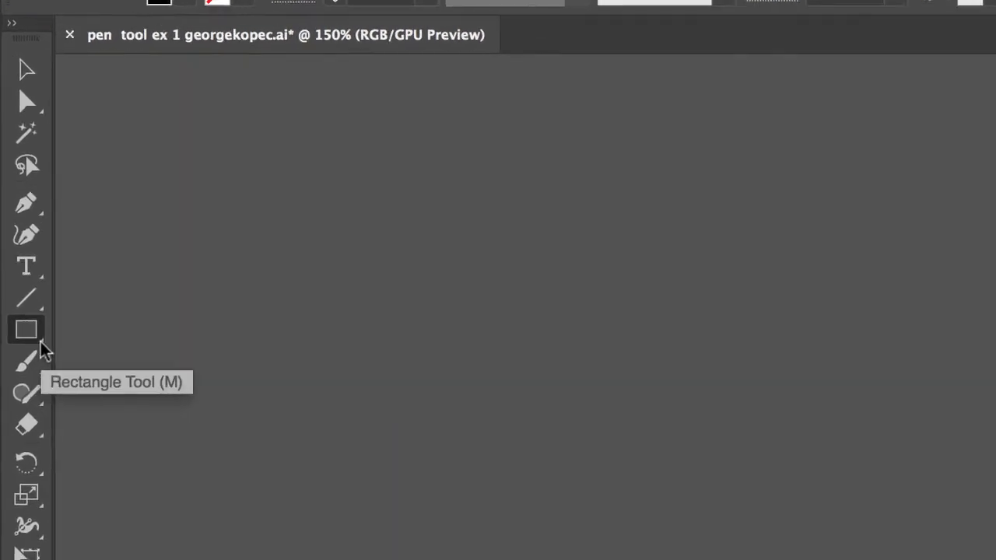
left_click(39, 341)
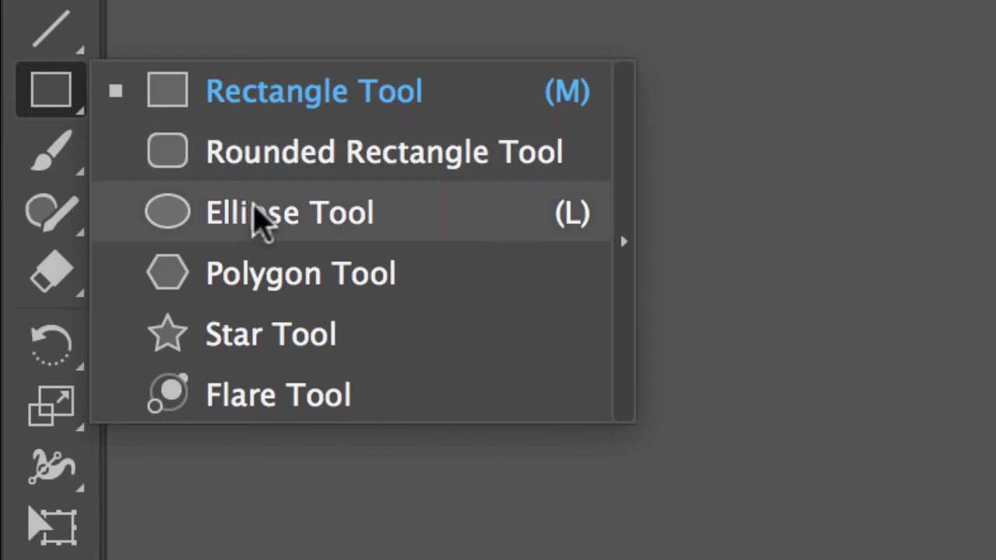
left_click(261, 219)
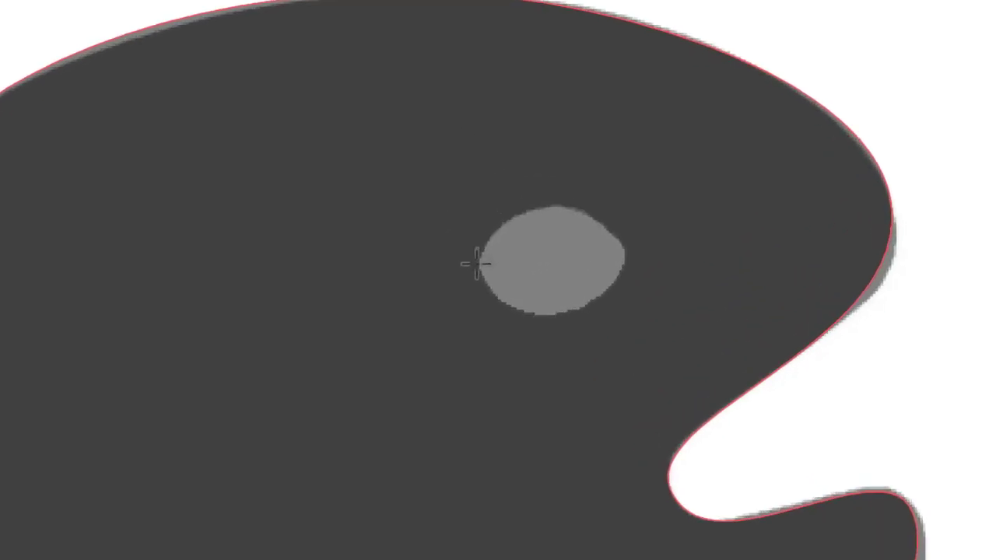
left_click_drag(445, 189, 526, 174)
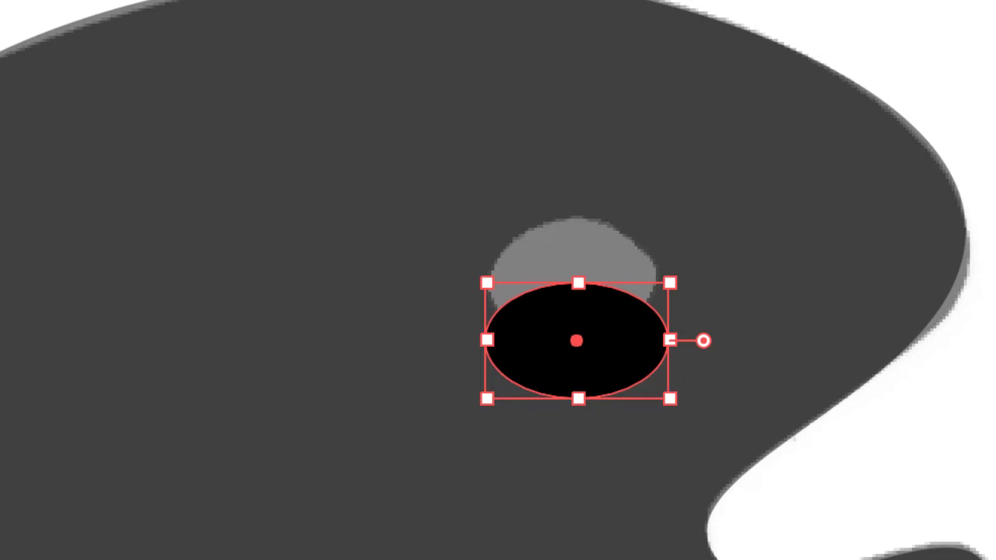
- Move the ellipse up onto the thumb-hole spot and select it together with the palette
left_click_drag(617, 381, 615, 325)
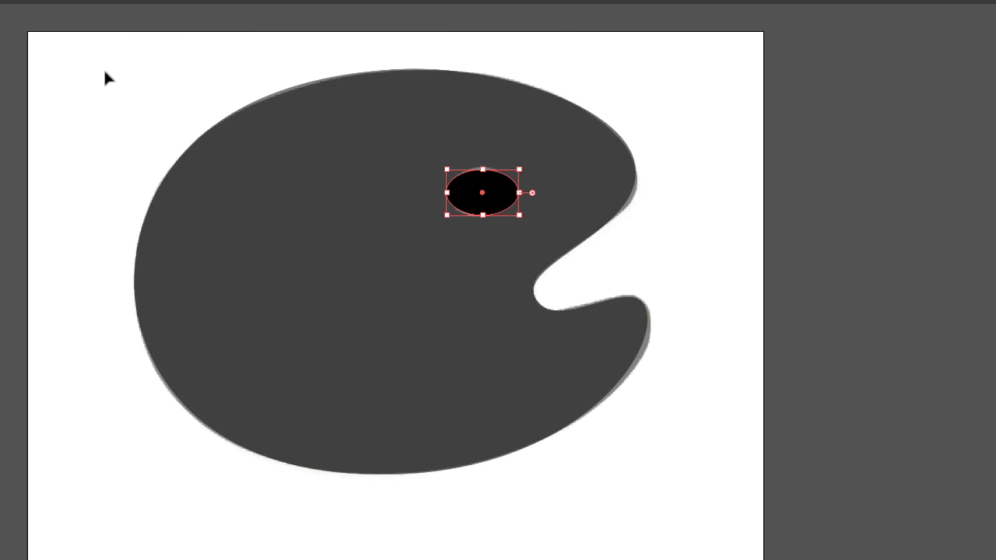
left_click_drag(106, 72, 692, 430)
left_click_drag(715, 522, 716, 532)
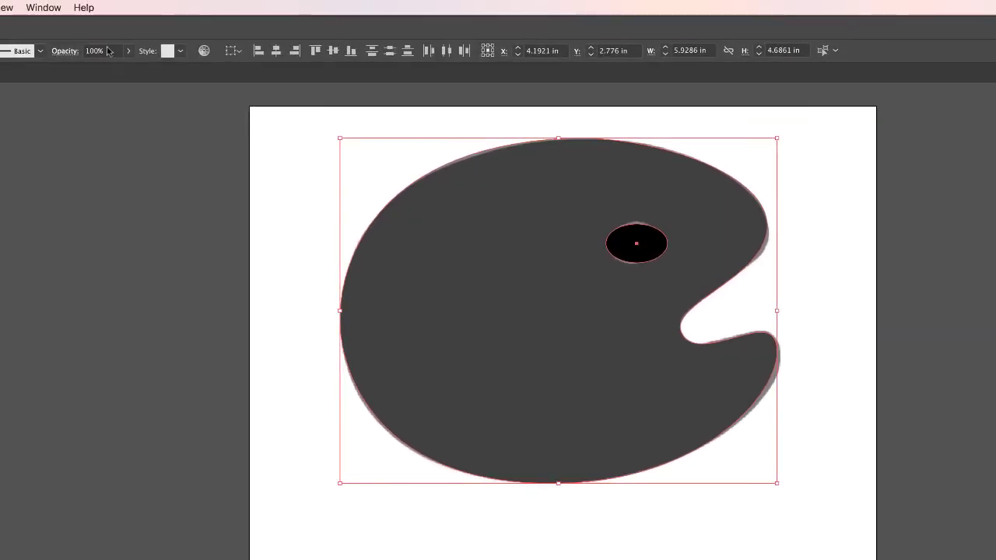
- Cut the ellipse out of the palette using Pathfinder's Minus Front
left_click(42, 9)
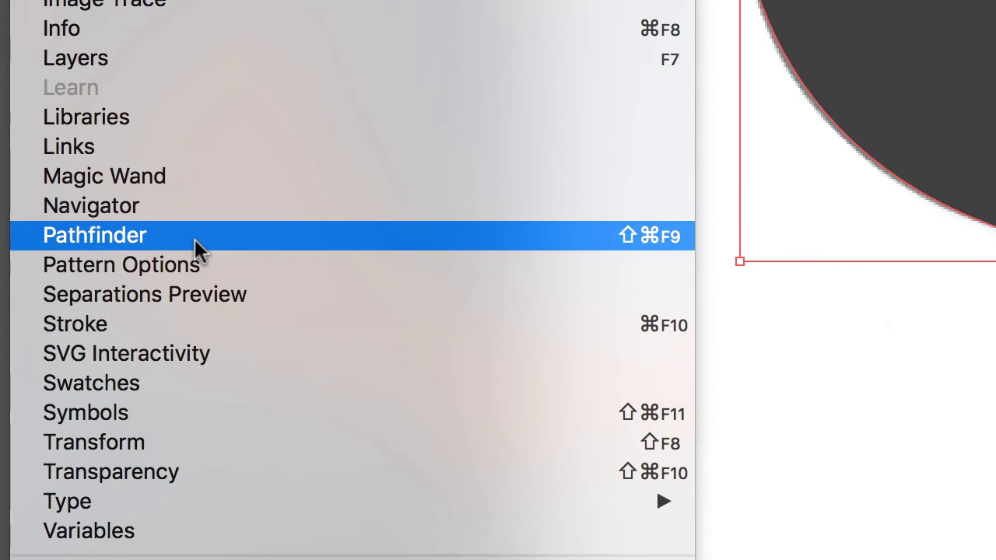
left_click(195, 239)
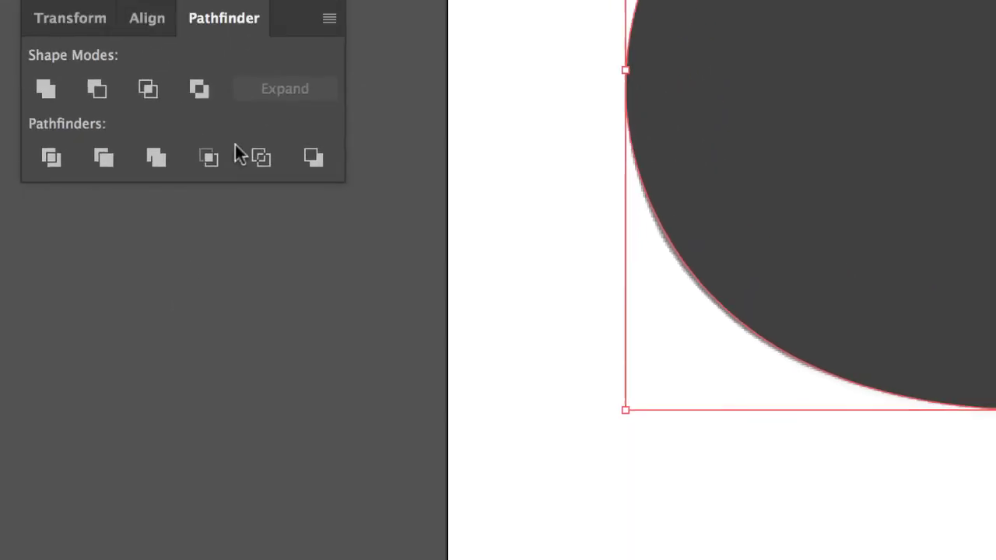
left_click_drag(224, 1, 482, 329)
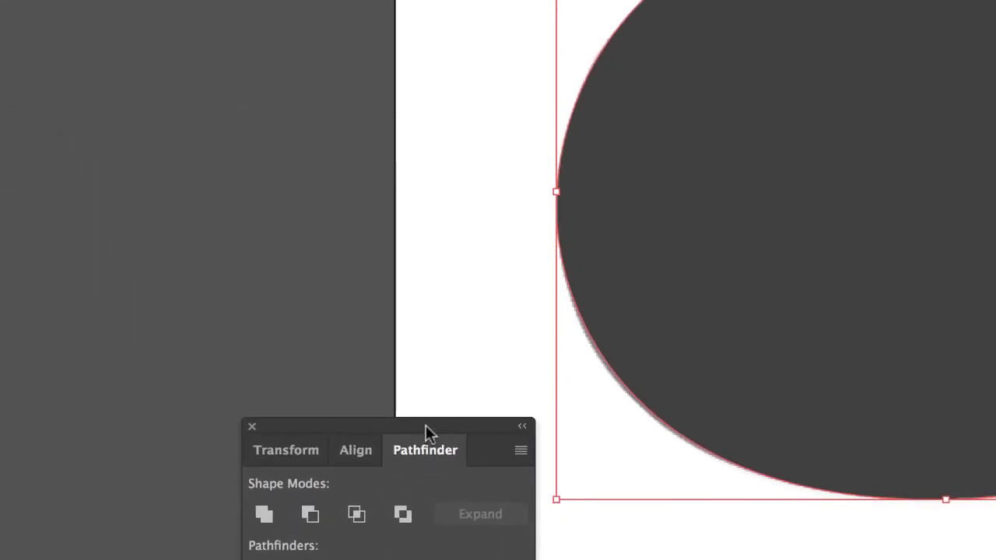
left_click_drag(426, 433, 426, 269)
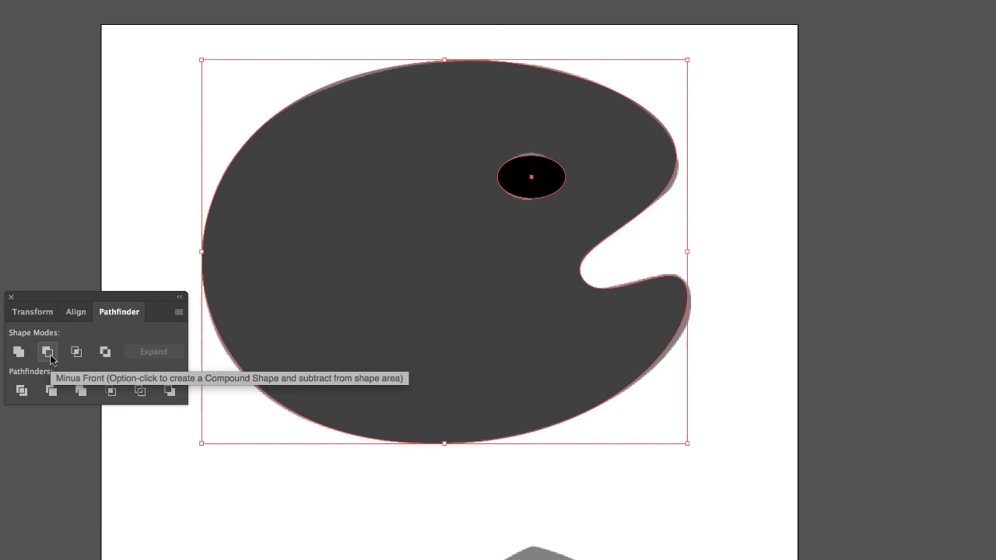
left_click(48, 352)
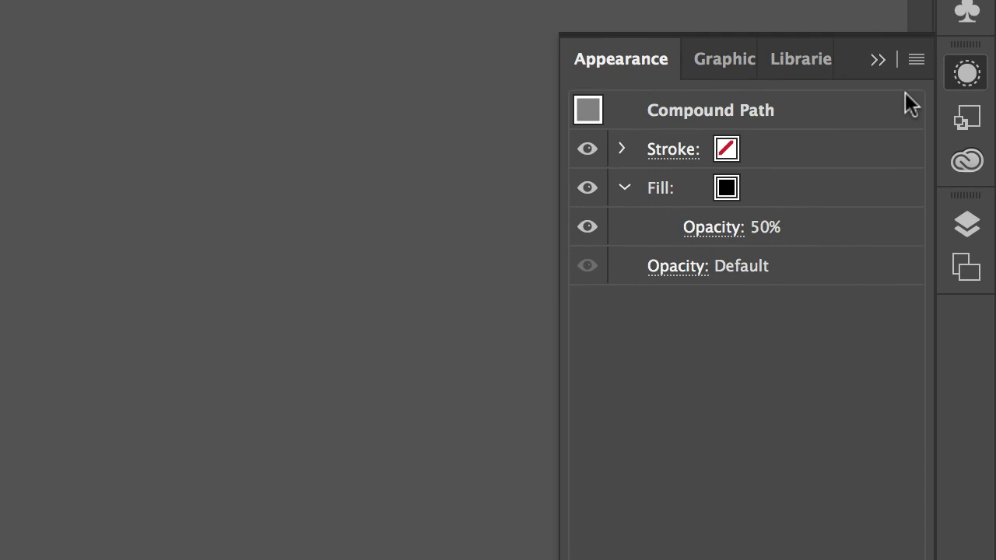
- Restore the compound path's fill opacity to 100% in the Appearance panel
left_click(969, 77)
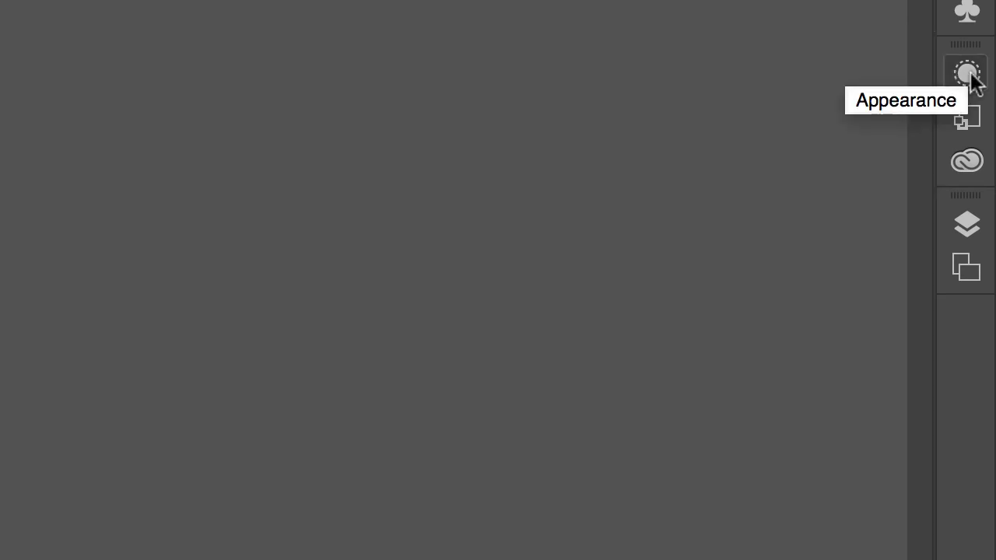
left_click(972, 77)
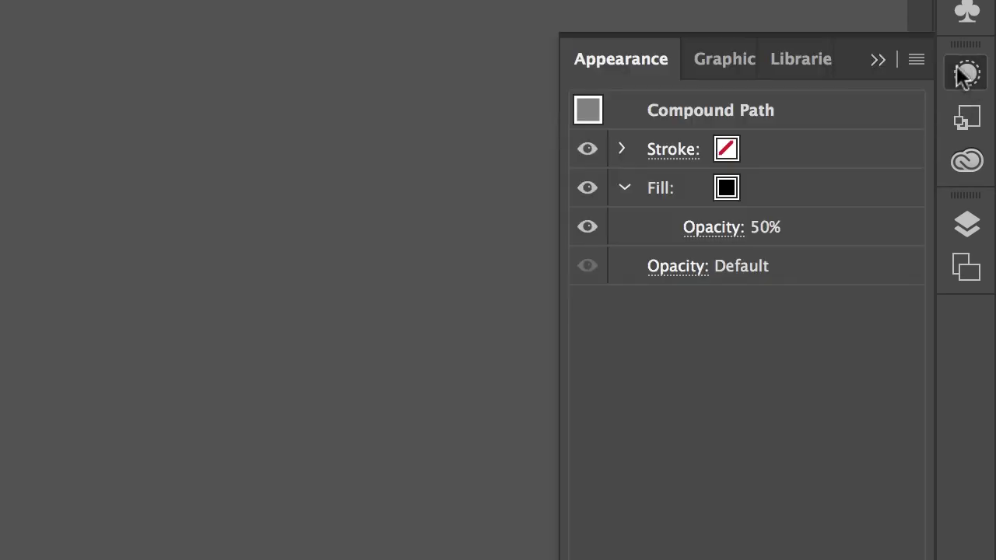
left_click(633, 185)
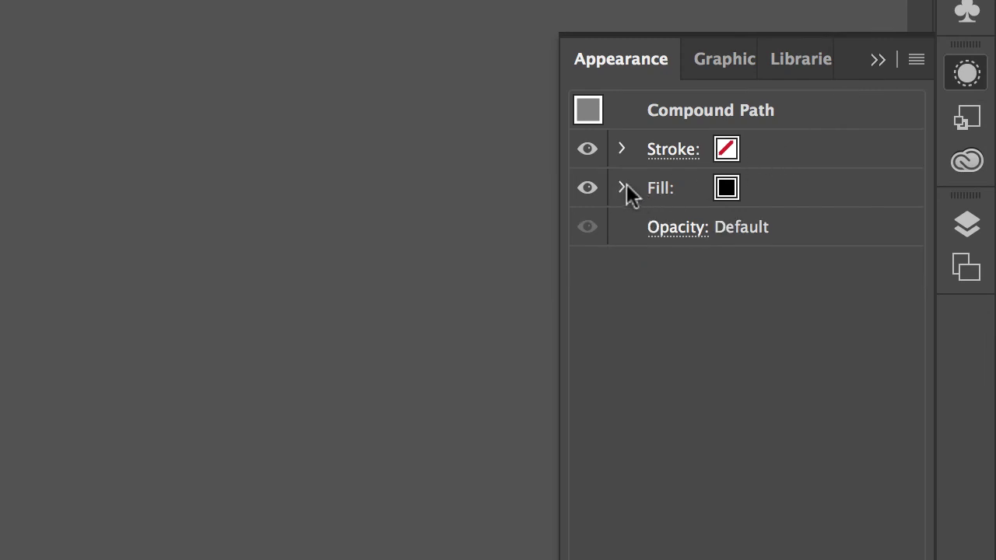
left_click(627, 187)
left_click(725, 230)
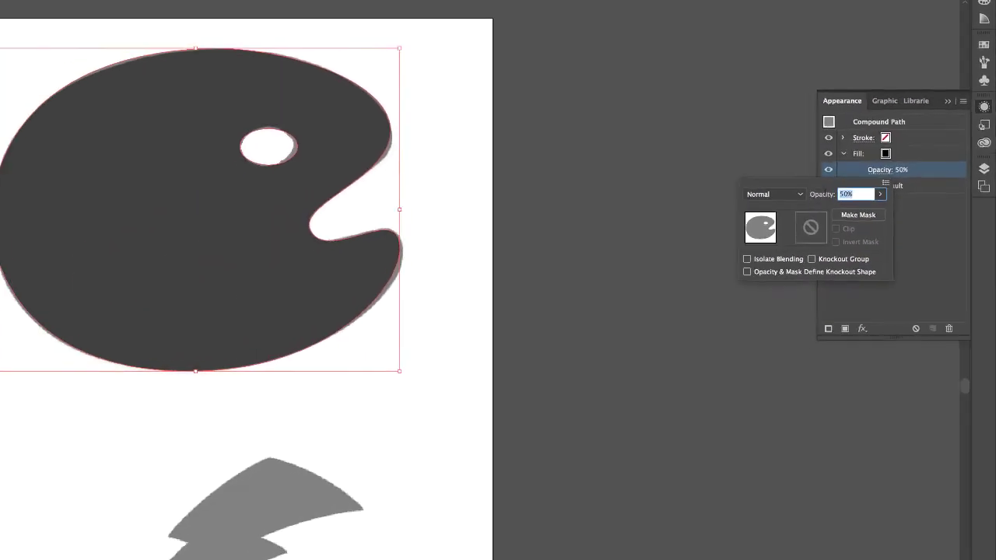
type("1")
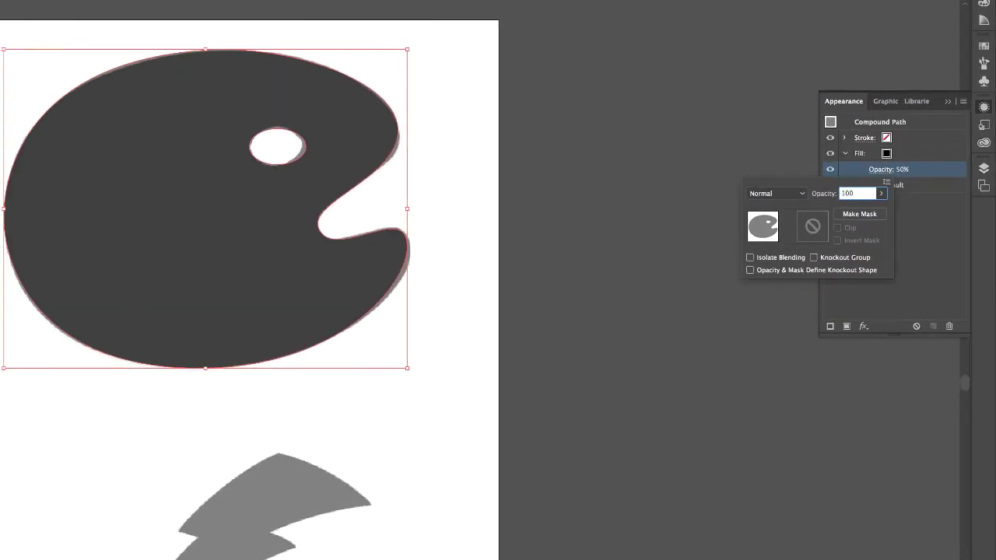
type("00")
key("Return")
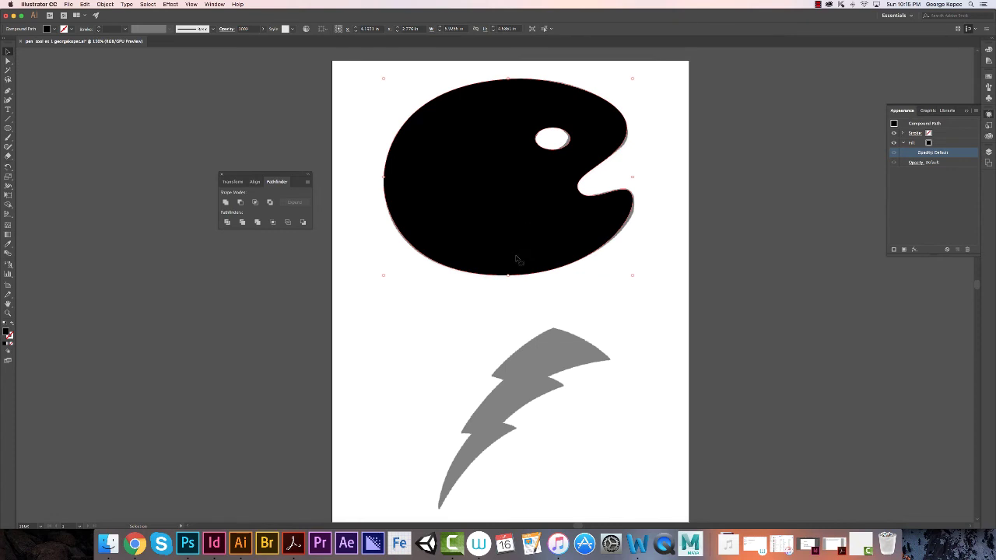
- Deselect the finished palette by clicking an empty spot on the artboard
left_click(359, 258)
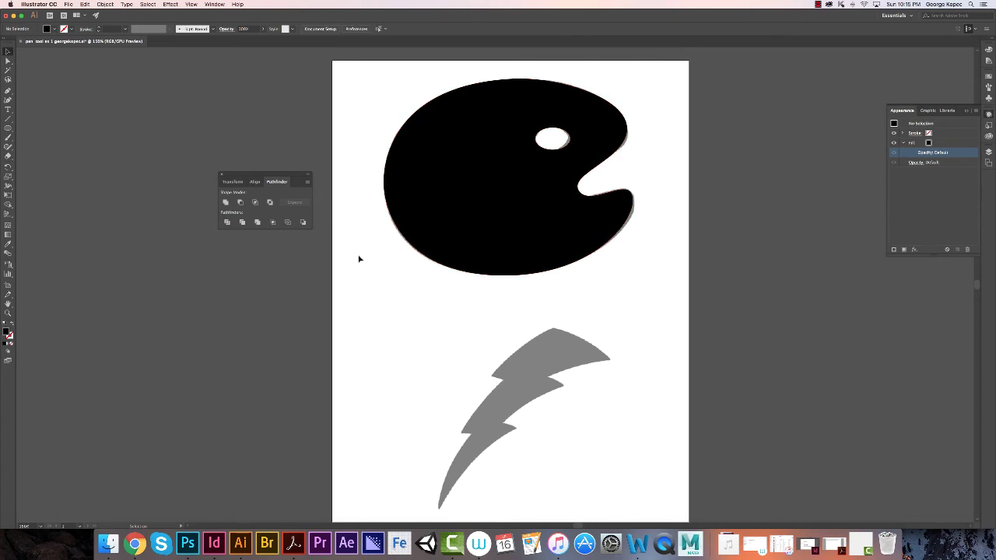